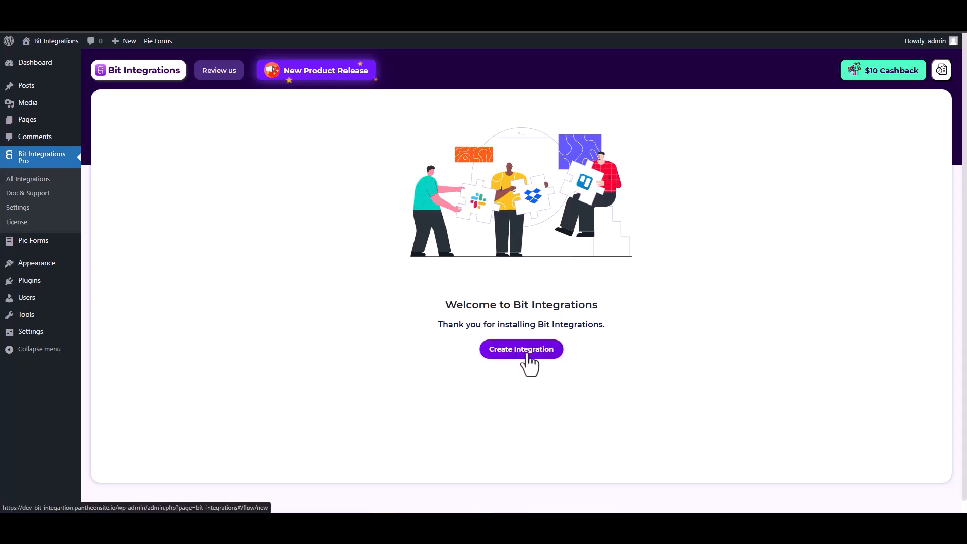
Step: Create a new integration with Pie Forms as the trigger and start fetching its form data
left_click(527, 356)
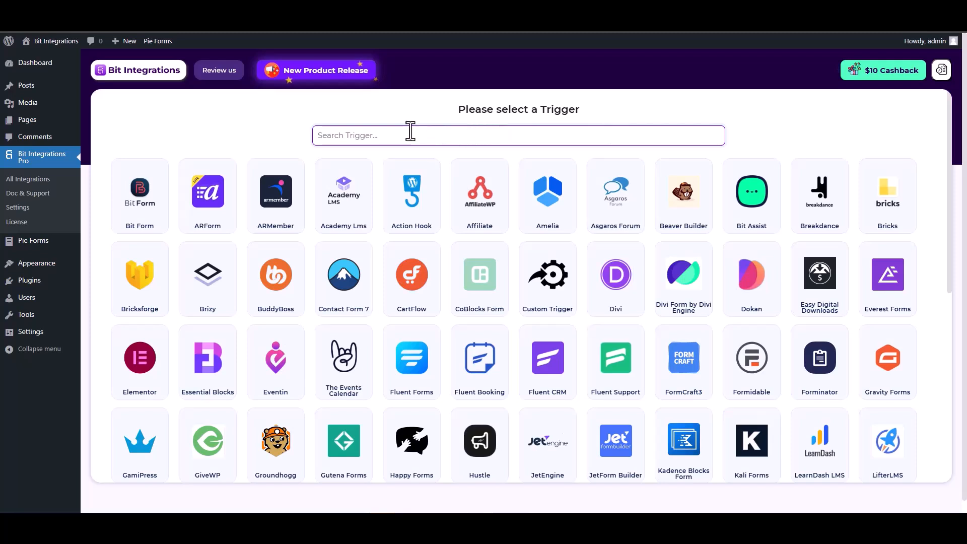
type("pie")
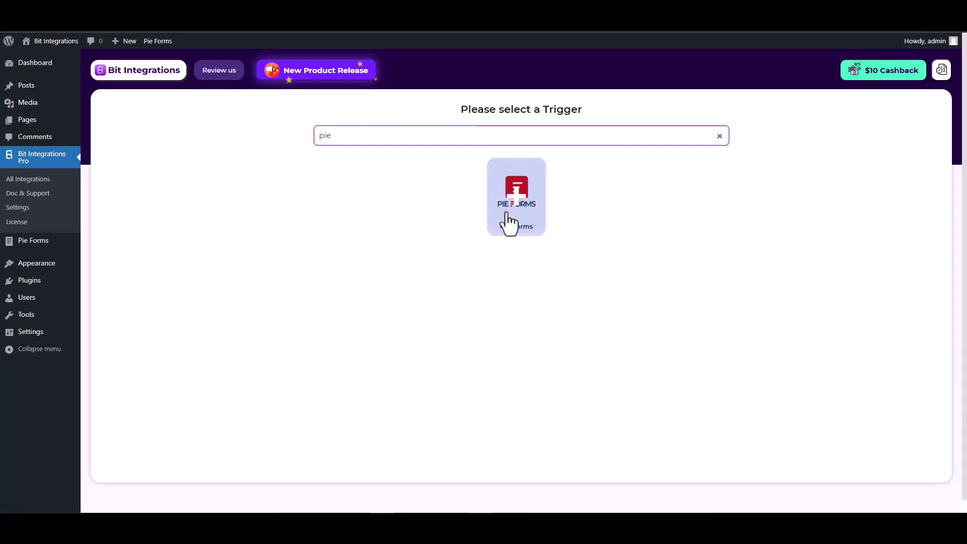
left_click(514, 225)
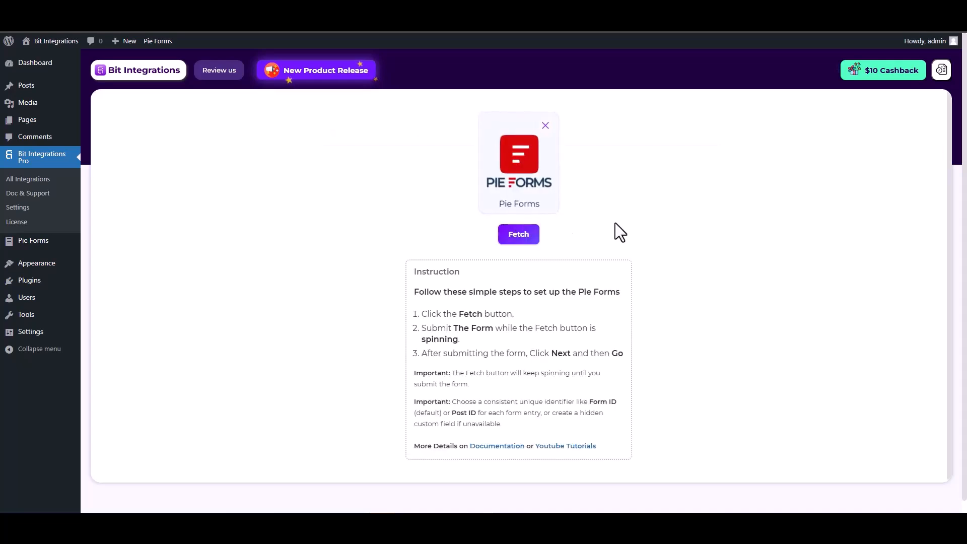
left_click(519, 237)
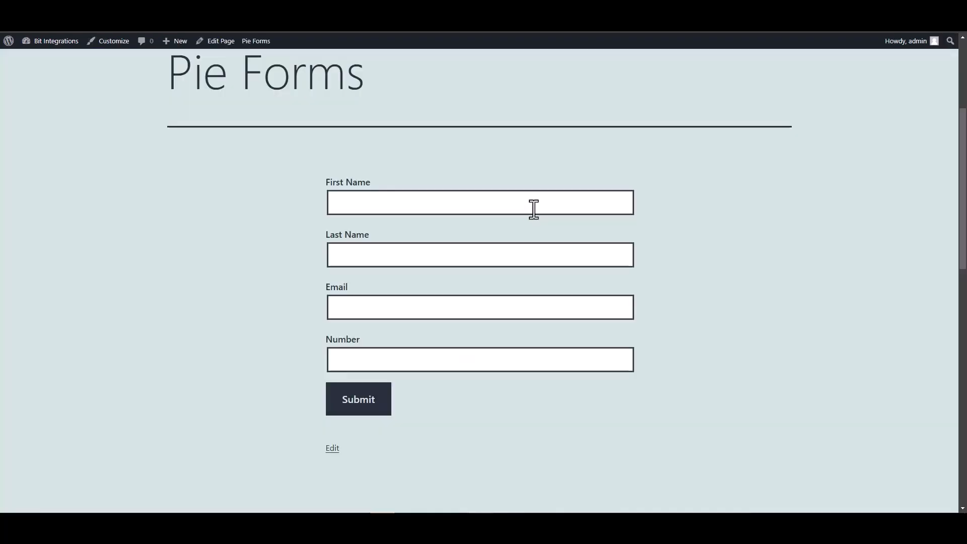
Step: Submit the Pie Forms test form with first name "test", last name "test-1", a test email address and number 1234567
left_click(534, 208)
type("test")
left_click(594, 256)
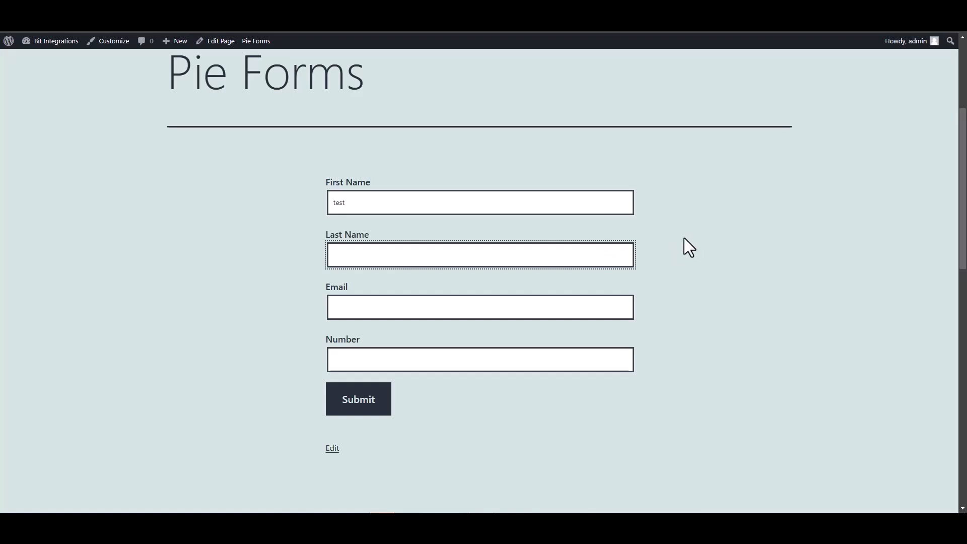
type("test-1")
left_click(563, 304)
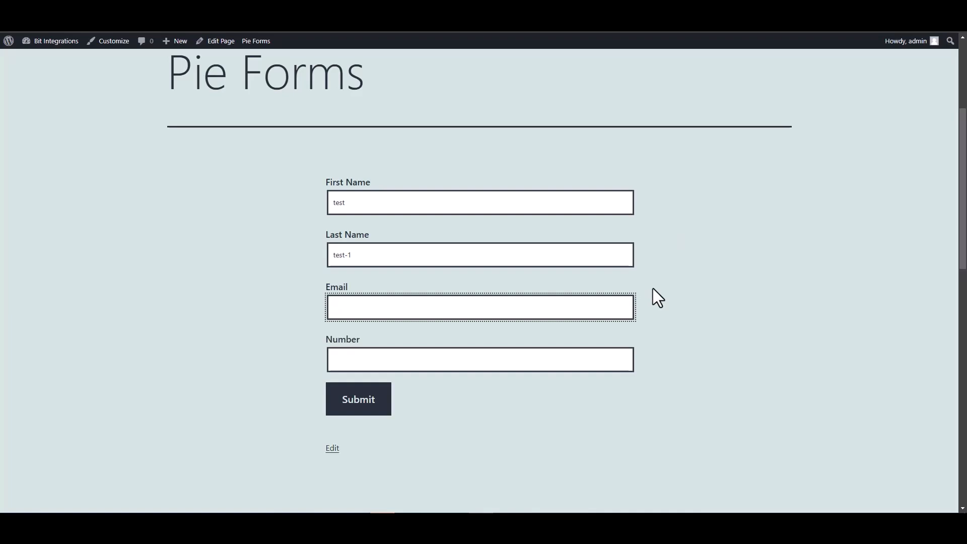
type("test@gmail.com")
left_click(600, 364)
type("1234567")
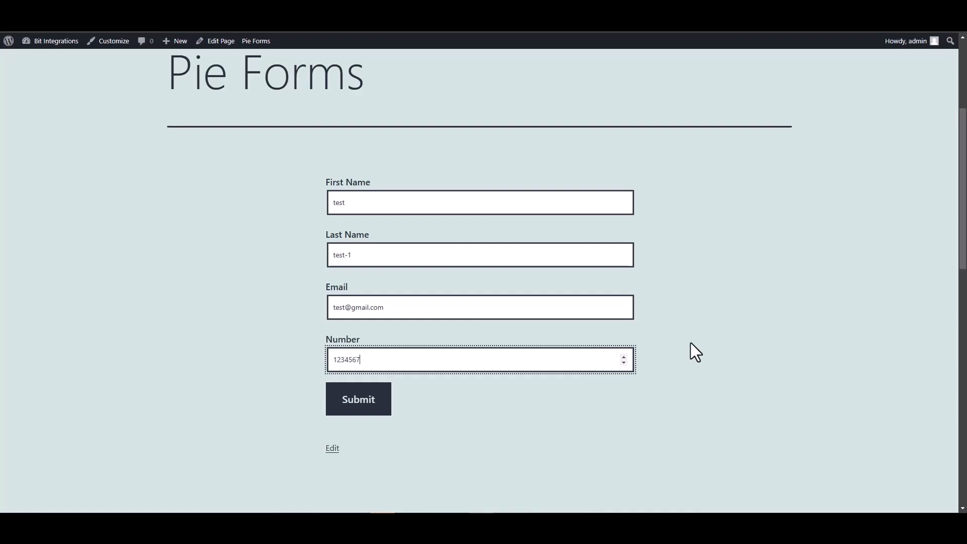
left_click(357, 406)
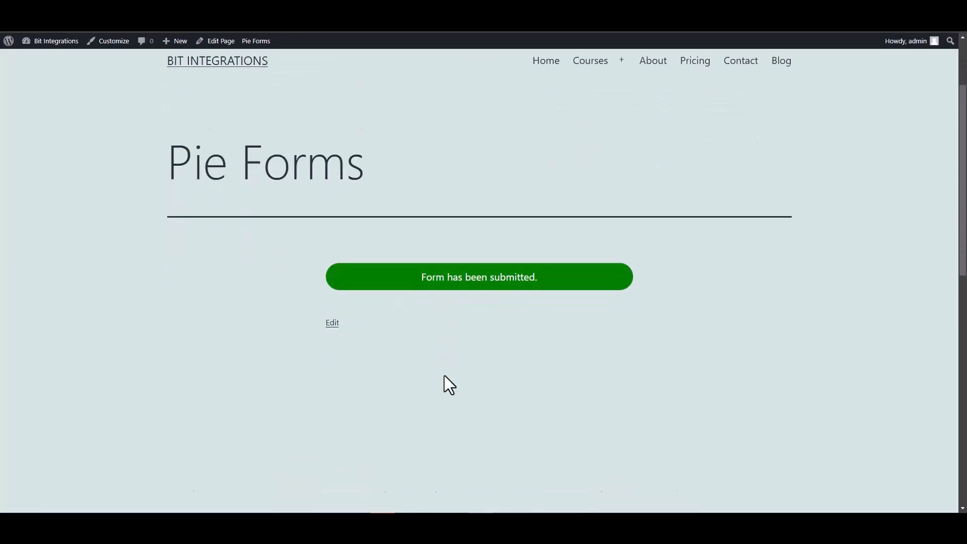
scroll(445, 376, "up", 1)
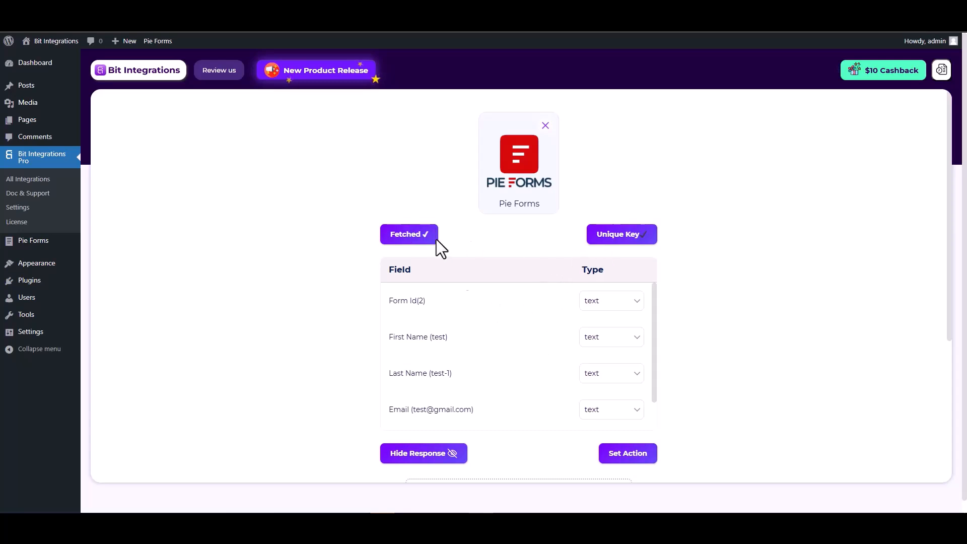
Step: Review the fetched Pie Forms response fields for first name, last name, email and number
scroll(497, 313, "down", 1)
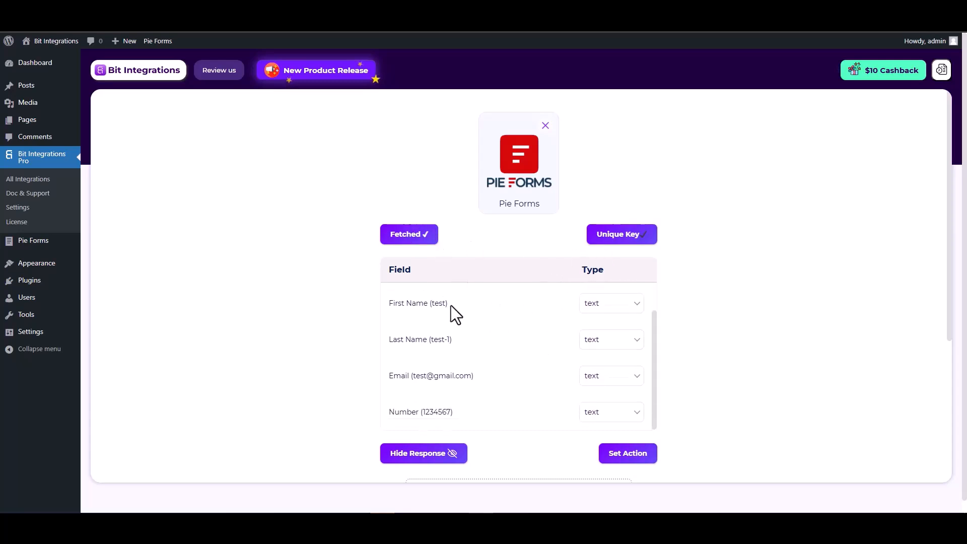
left_click_drag(452, 305, 393, 303)
left_click_drag(454, 339, 389, 340)
left_click_drag(480, 374, 391, 375)
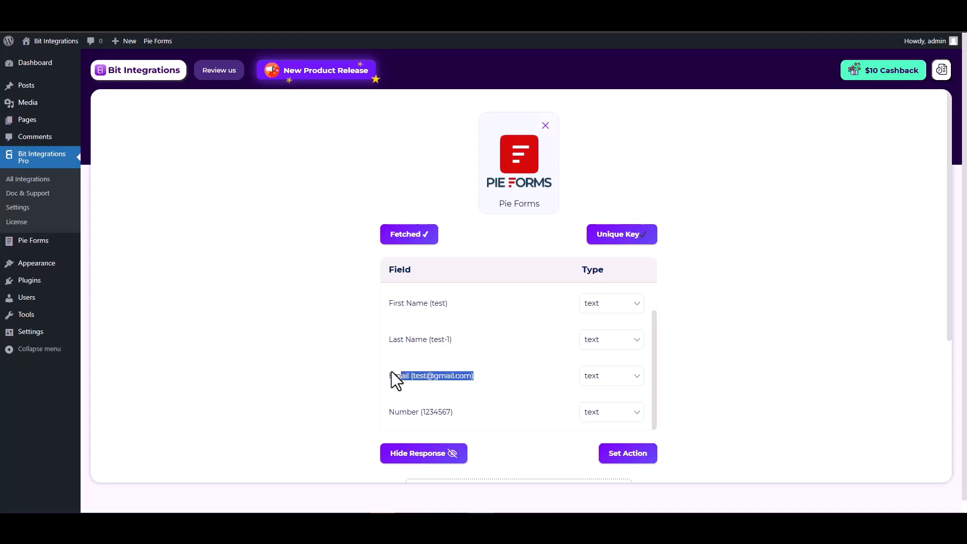
scroll(477, 378, "down", 1)
left_click_drag(464, 361, 391, 361)
left_click(718, 364)
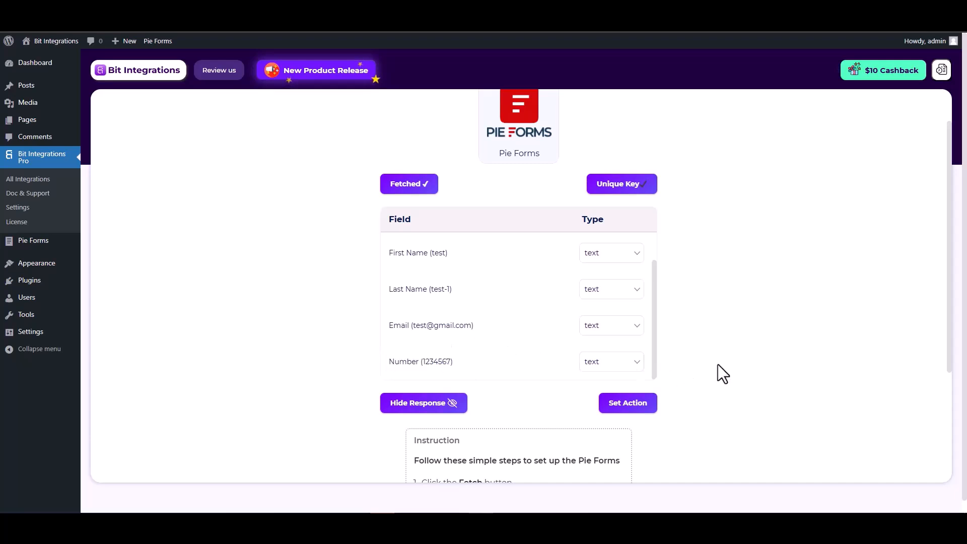
Step: Proceed to setting the action, search for "suite" and choose SuiteDash as the integration's action
left_click(630, 410)
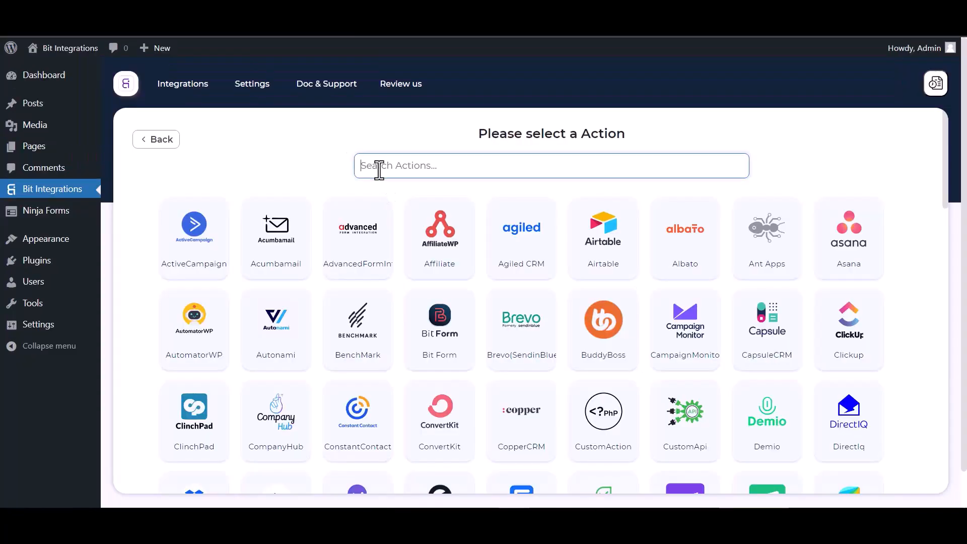
type("suite")
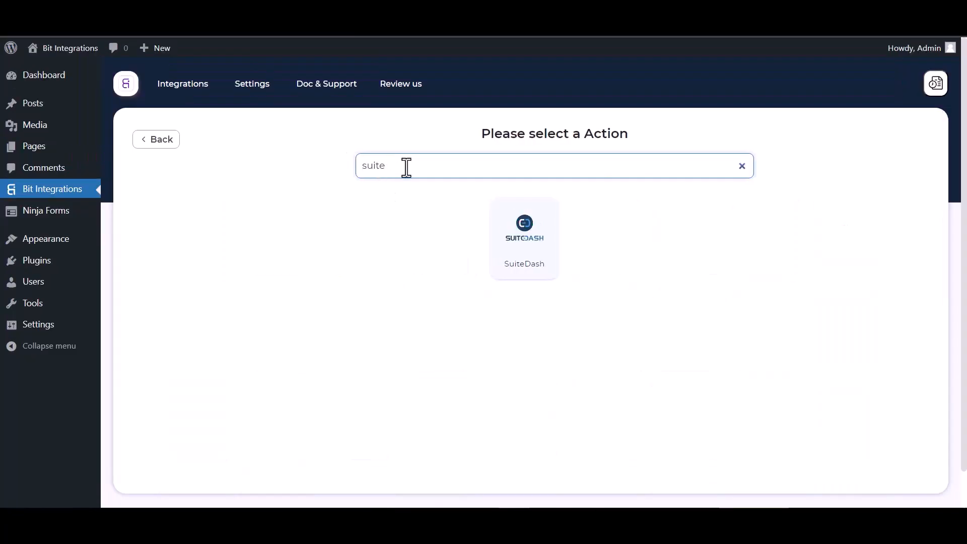
left_click(535, 251)
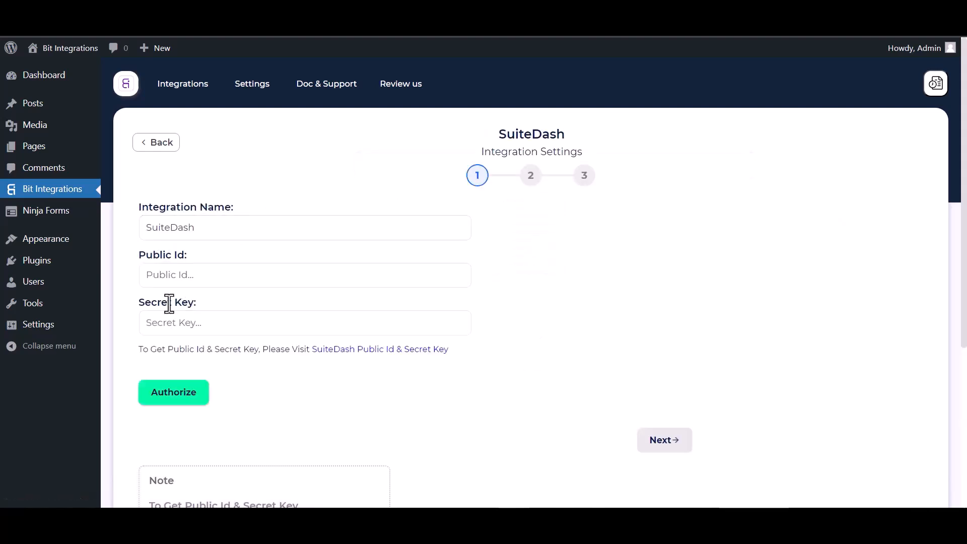
Step: Copy the Public ID from SuiteDash's Secure API credentials and paste it into the integration's Public Id field
left_click(361, 352)
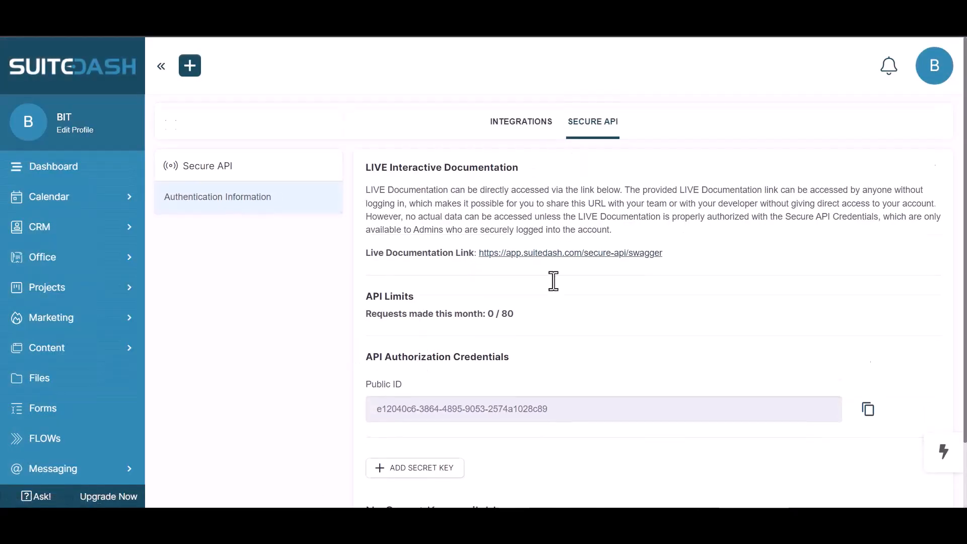
scroll(553, 279, "down", 1)
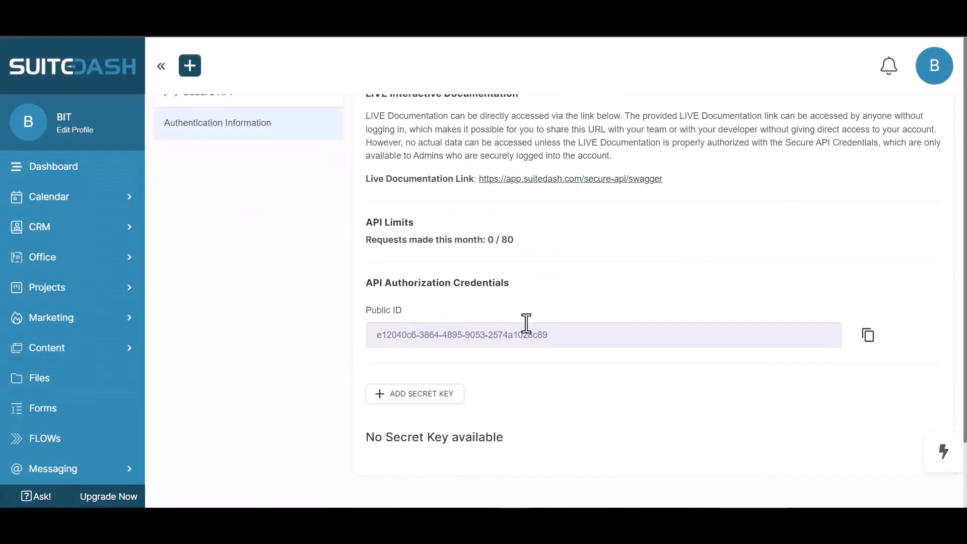
left_click(868, 340)
key("ctrl+shift+Tab")
left_click(250, 278)
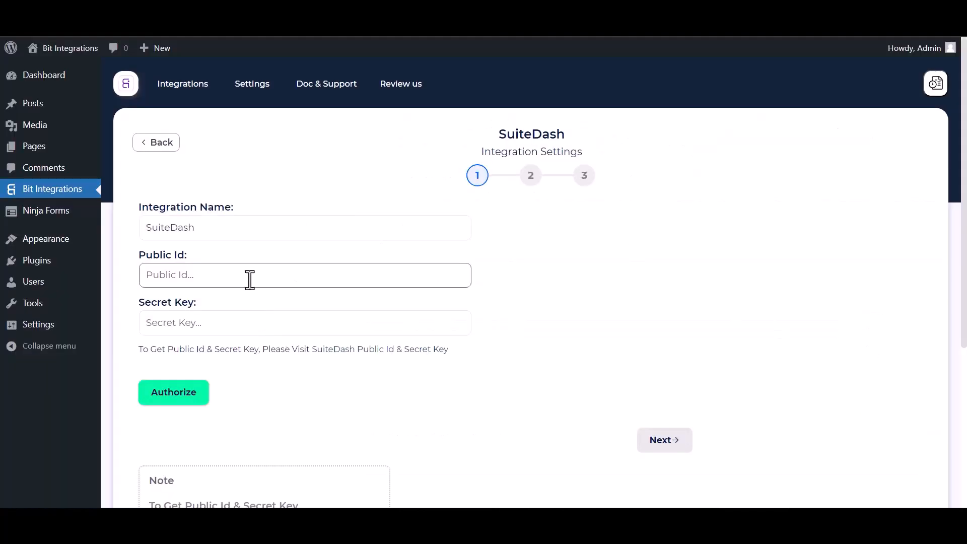
key("ctrl+v")
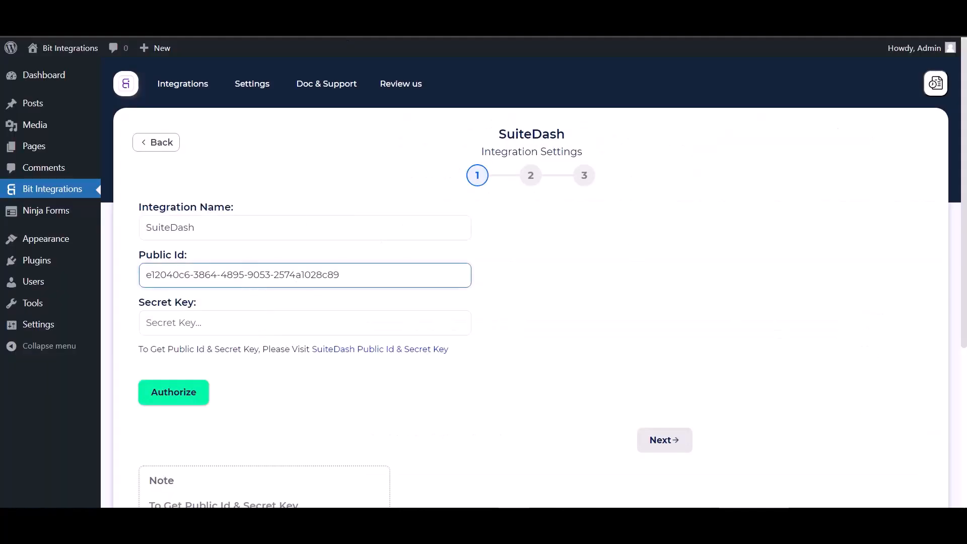
Step: Add a secret key named "Bit Integrations" in SuiteDash, copy the key and save it
key("ctrl+Tab")
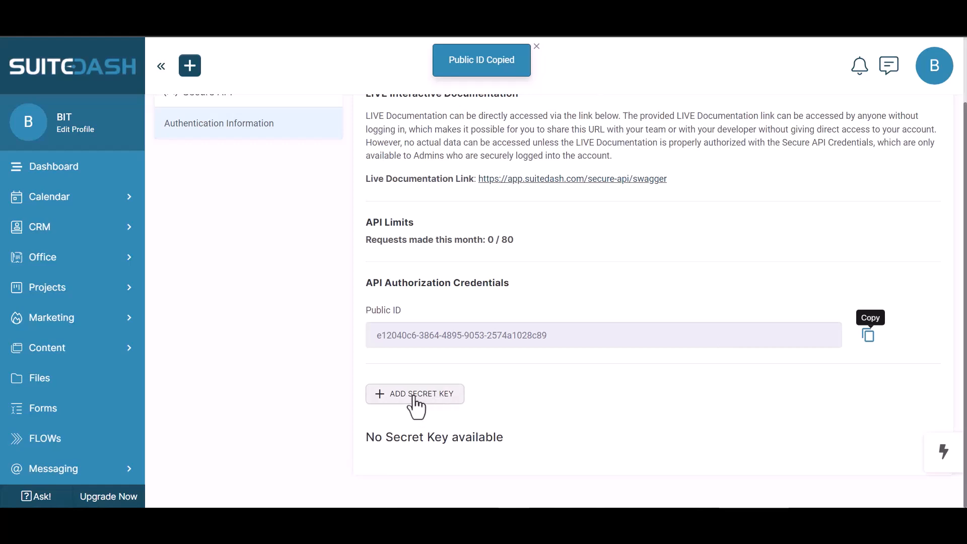
left_click(438, 398)
left_click(287, 143)
type("Bit Integrations")
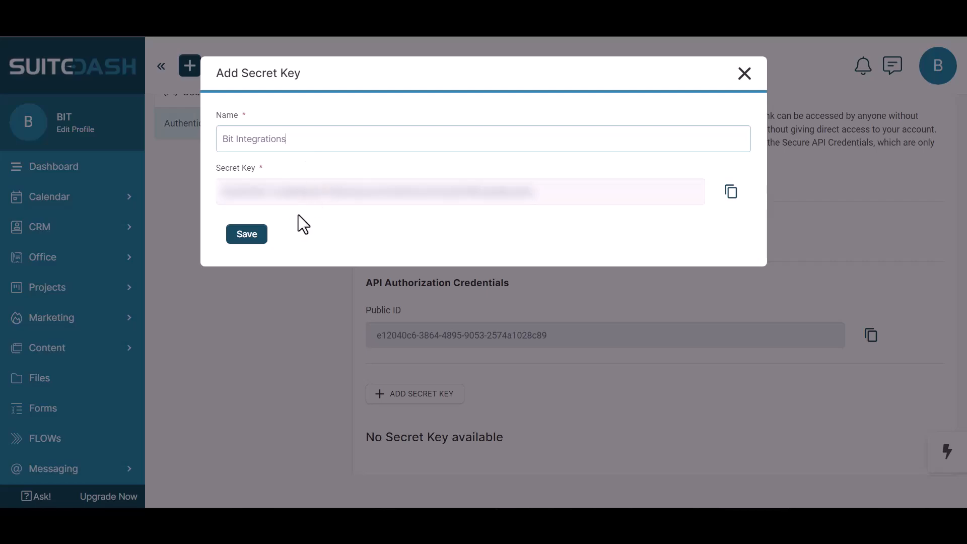
left_click(730, 197)
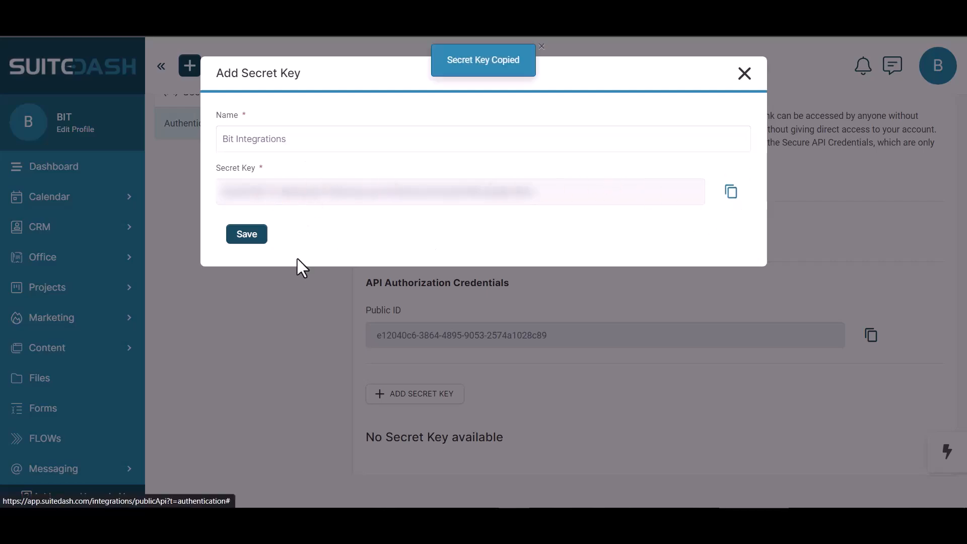
left_click(250, 237)
Step: Paste the SuiteDash secret key into the integration's Secret Key field, authorize the connection and continue to the second settings stage
left_click(209, 325)
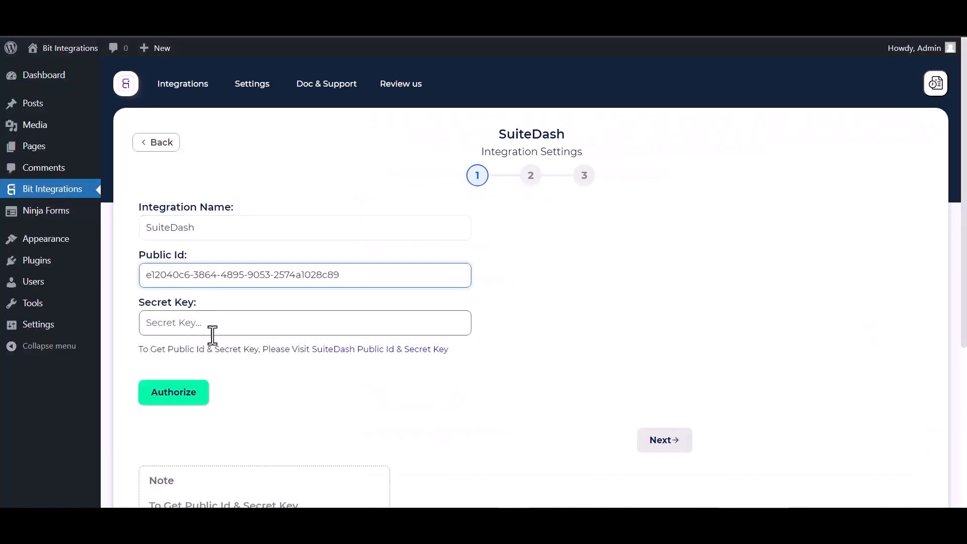
key("ctrl+v")
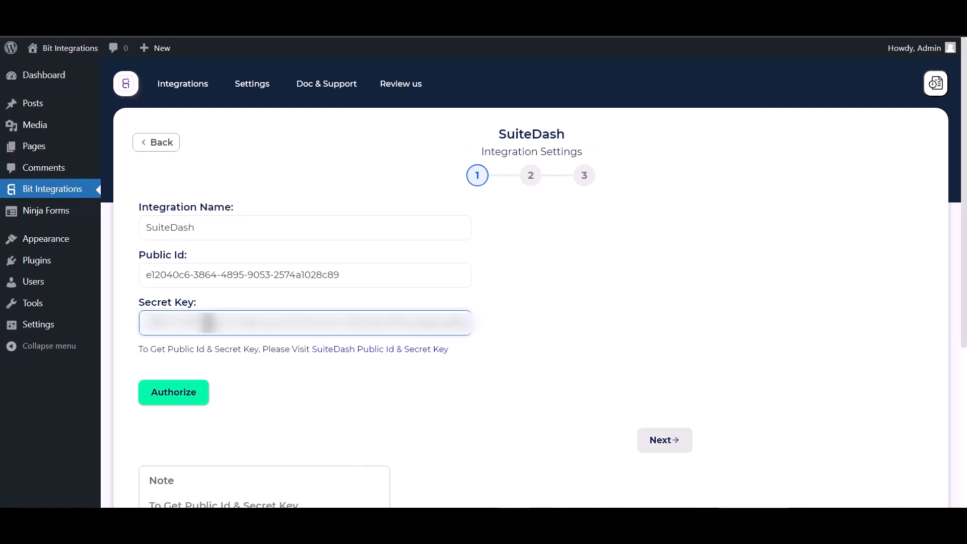
left_click(184, 397)
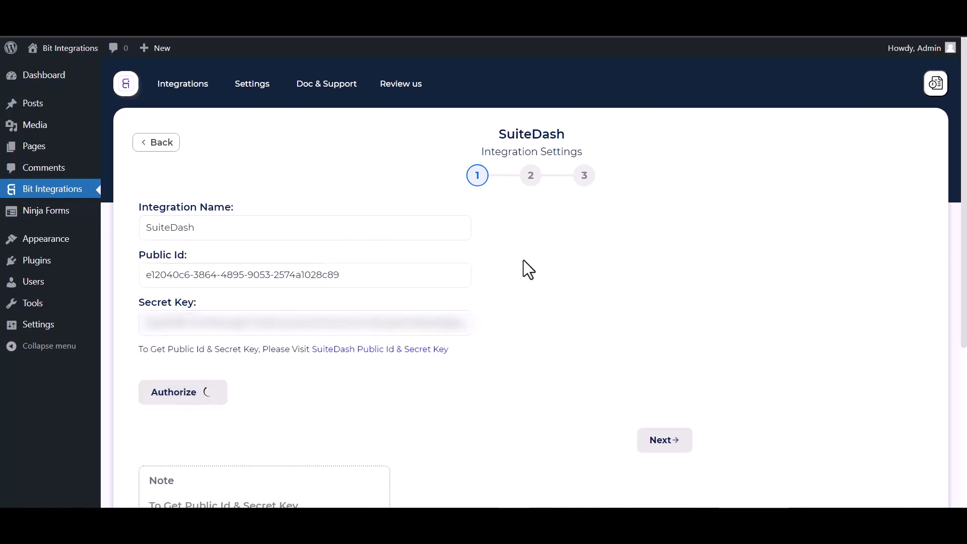
scroll(568, 282, "down", 1)
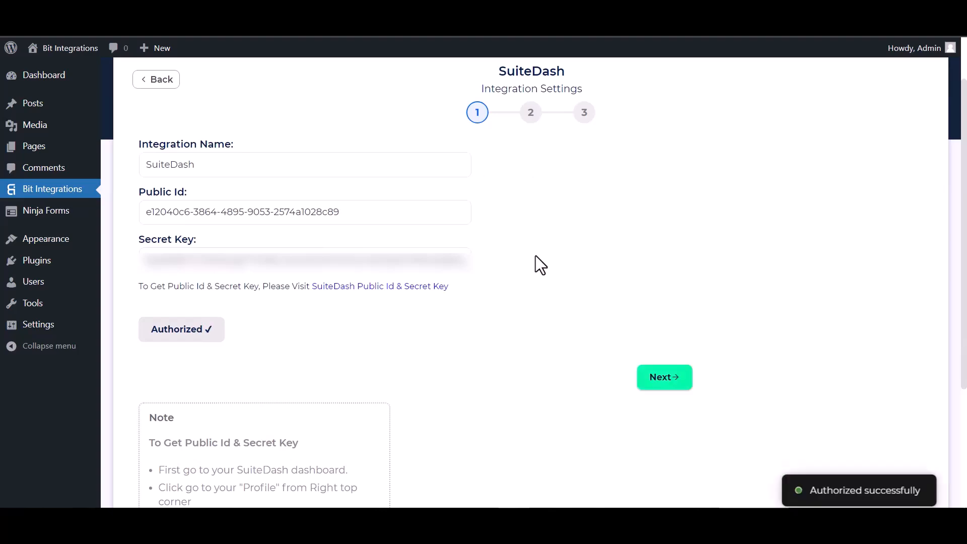
scroll(579, 313, "down", 1)
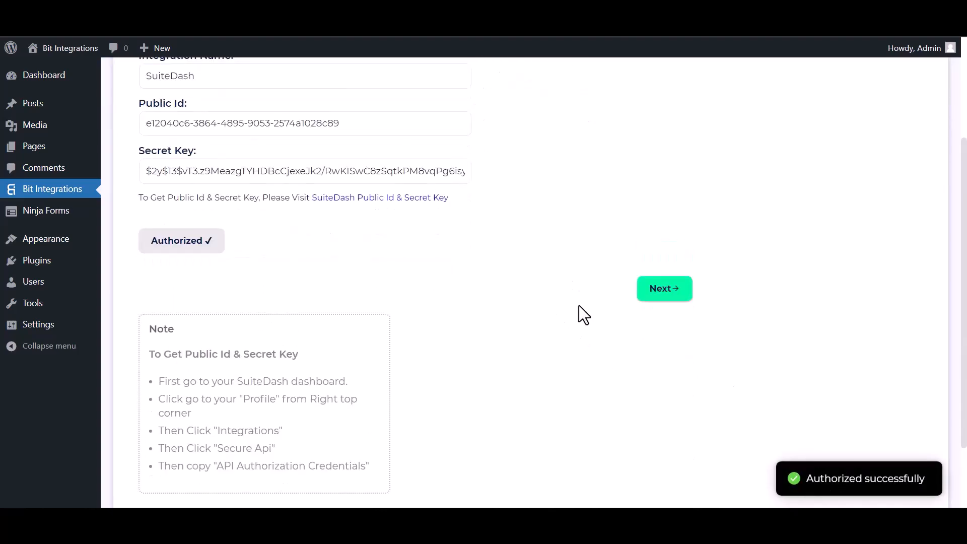
scroll(579, 317, "up", 3)
left_click(673, 443)
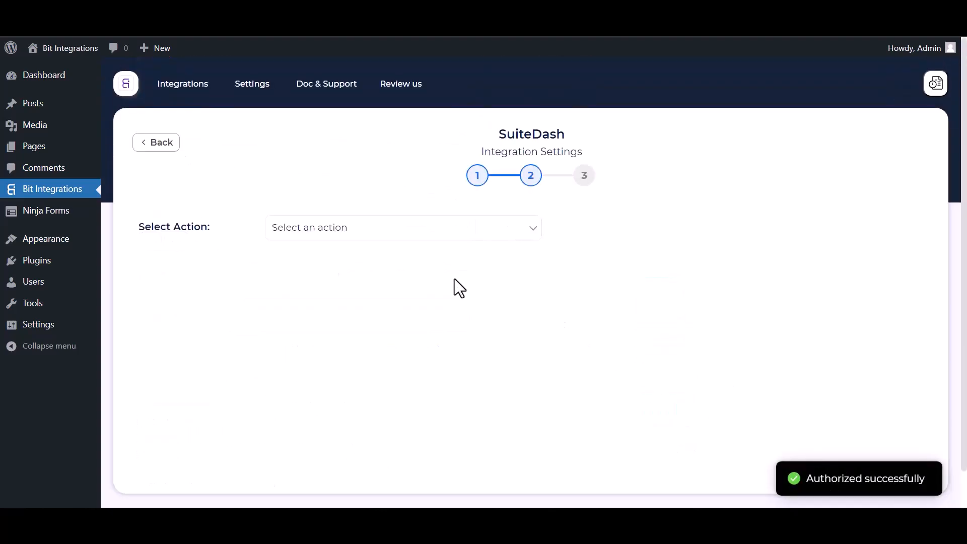
Step: Set the SuiteDash action to Create Contact and the contact role to Lead
left_click(332, 228)
left_click(323, 259)
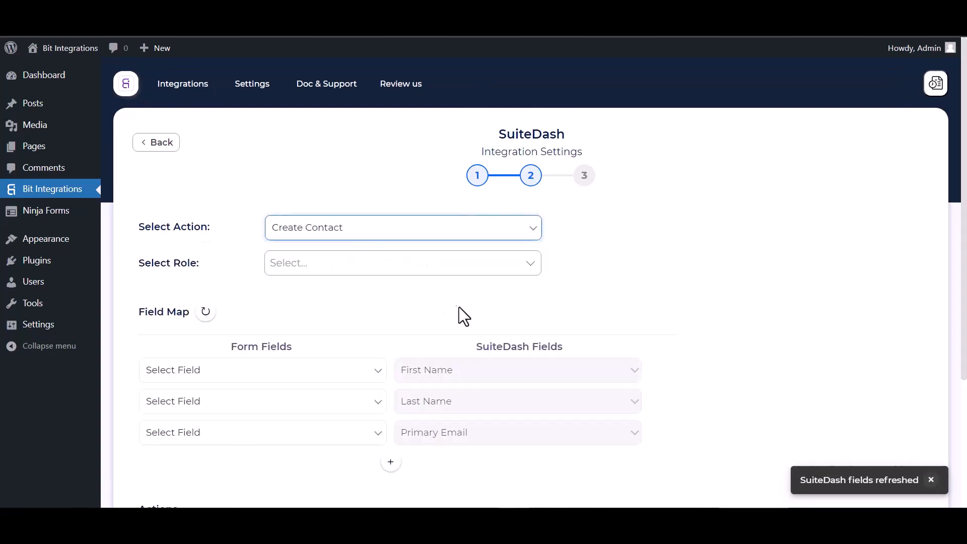
left_click(312, 263)
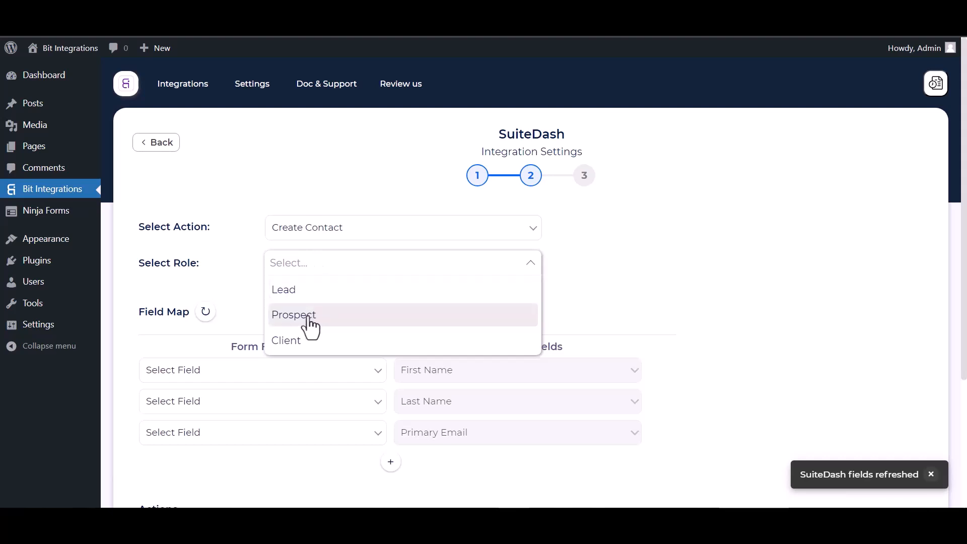
left_click(301, 296)
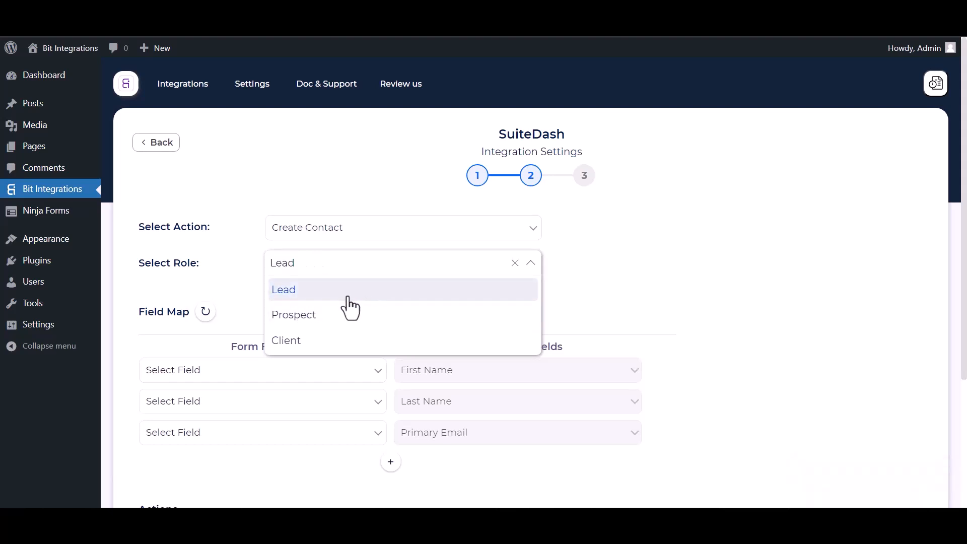
left_click(631, 284)
Step: Map the form's First Name, Last Name and Email fields to SuiteDash's First Name, Last Name and Primary Email
scroll(427, 290, "down", 1)
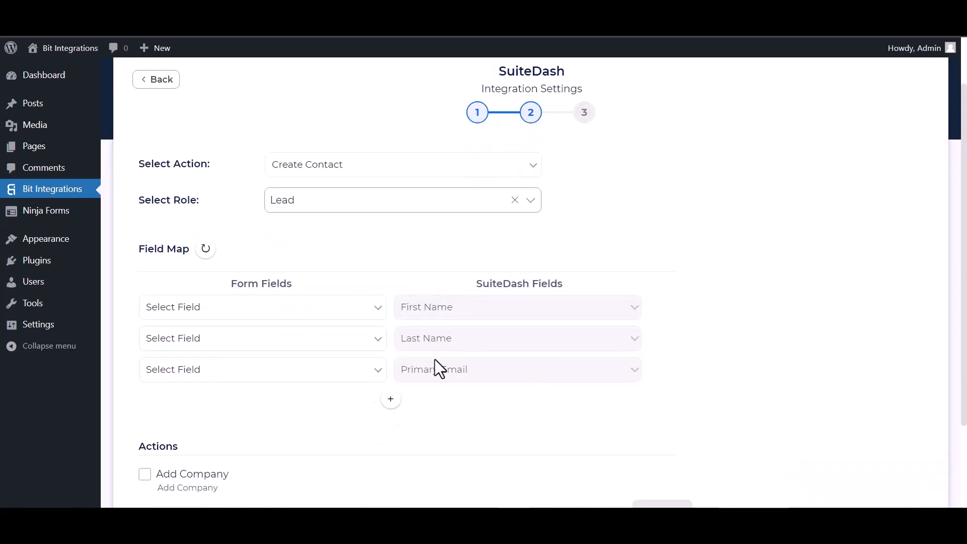
left_click(328, 315)
left_click(216, 349)
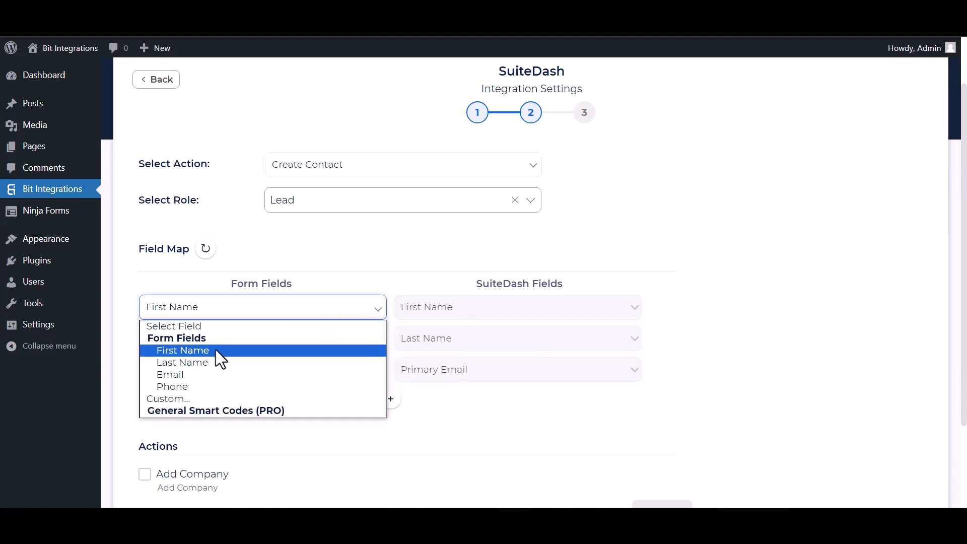
left_click(308, 342)
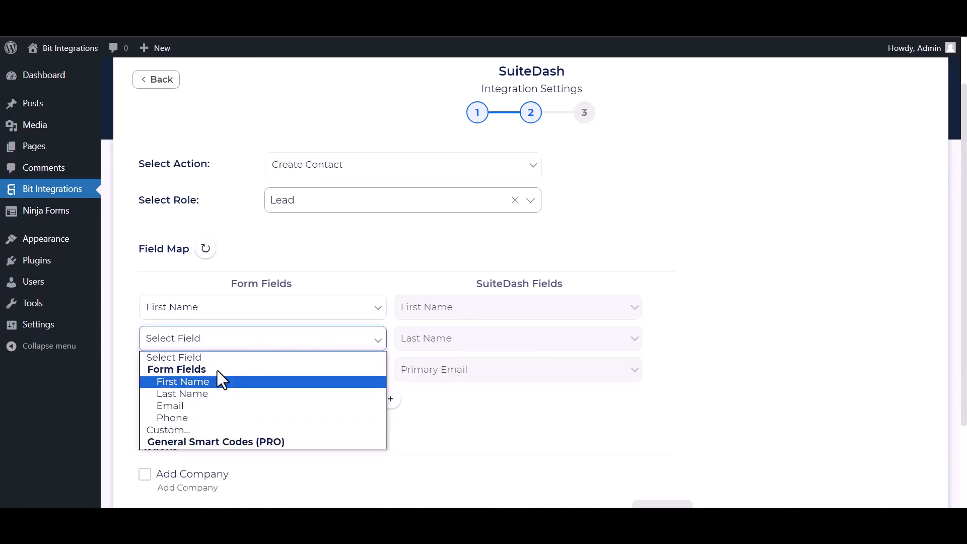
left_click(196, 393)
scroll(333, 312, "down", 2)
left_click(313, 268)
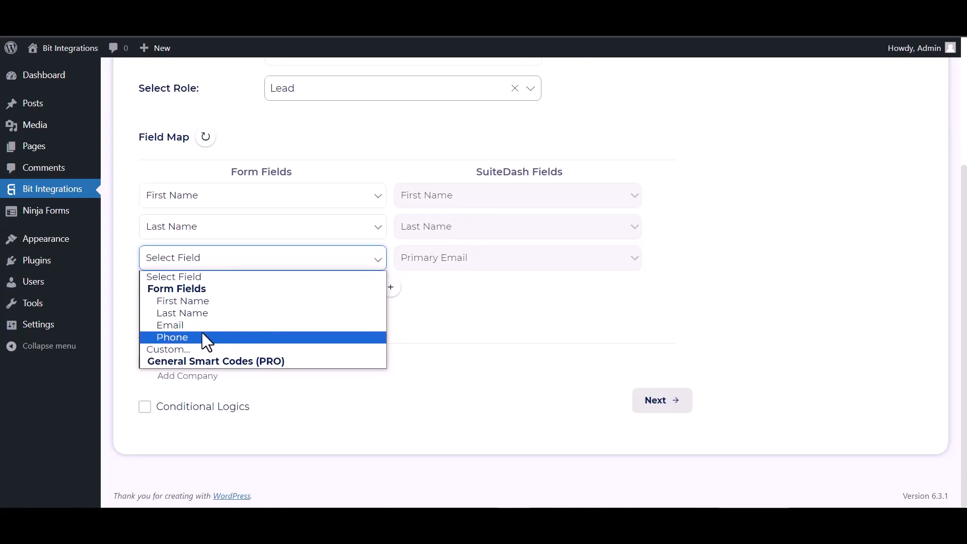
left_click(180, 328)
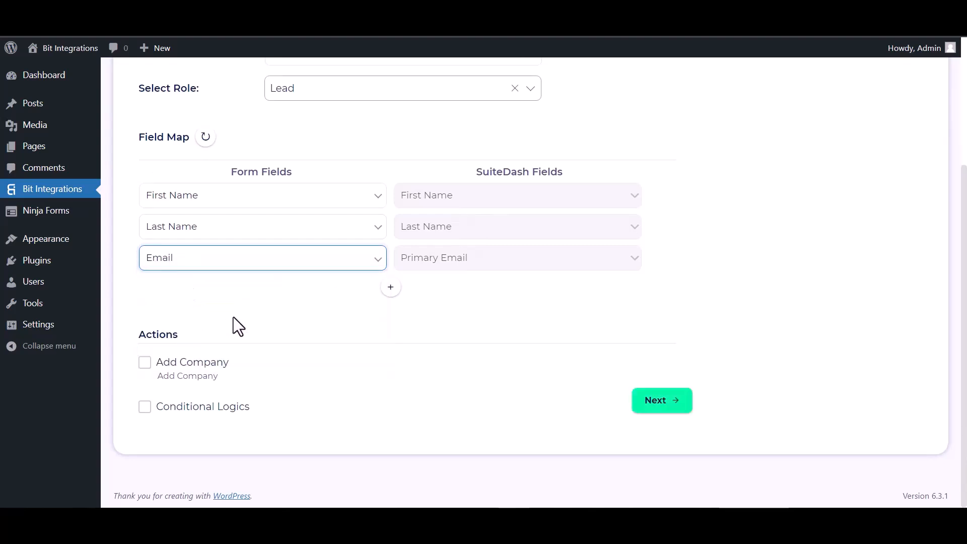
Step: Add a field map row that links the form's Phone field to SuiteDash's Primary Phone
left_click(391, 287)
left_click(444, 297)
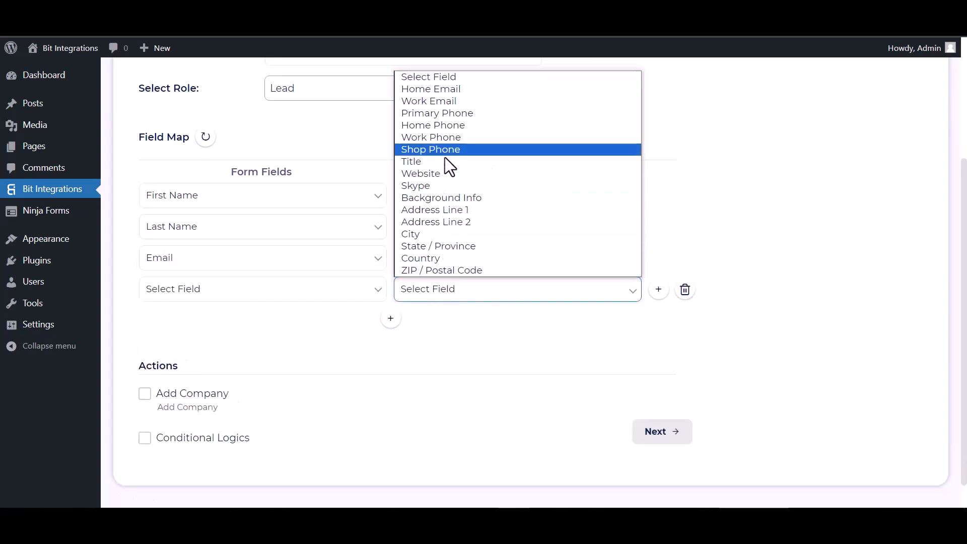
left_click(437, 113)
left_click(308, 301)
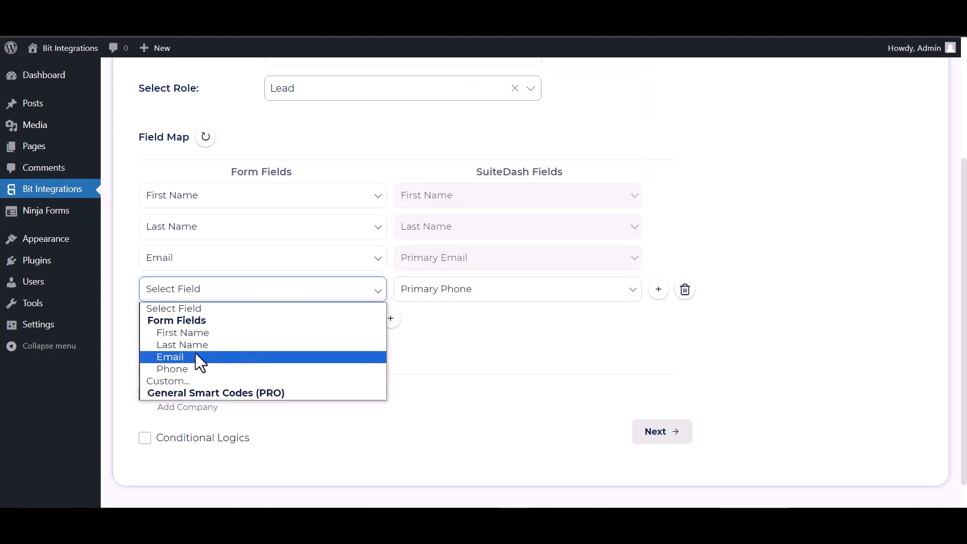
left_click(175, 368)
scroll(213, 355, "down", 1)
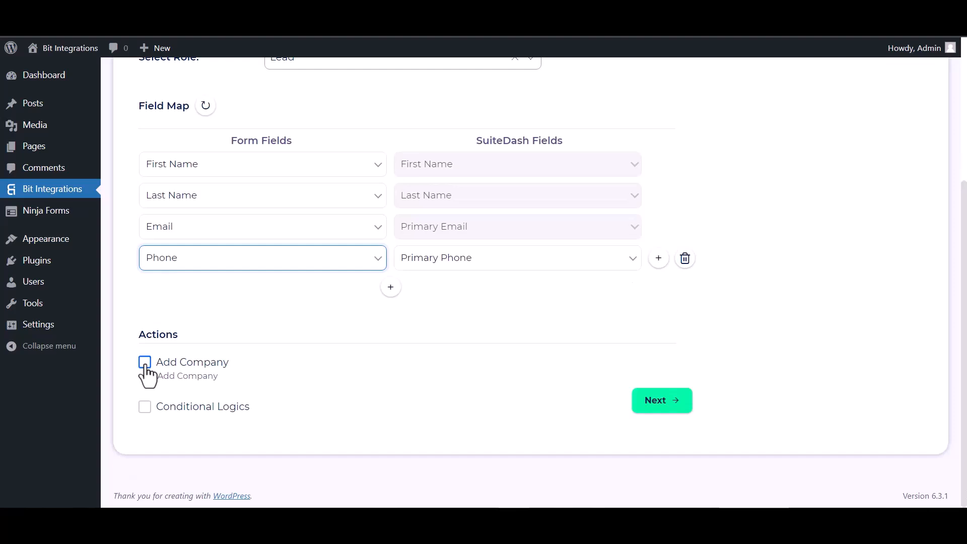
left_click(145, 406)
scroll(198, 378, "down", 2)
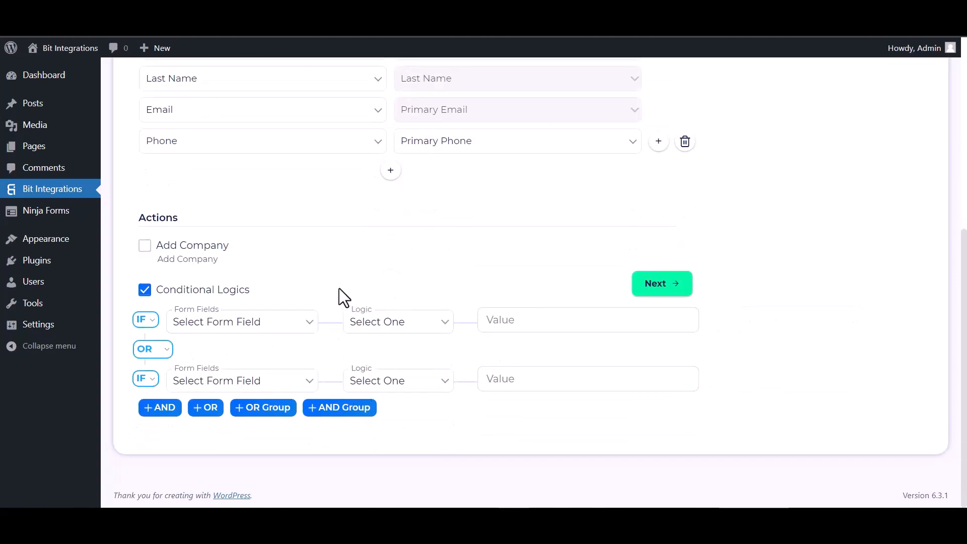
left_click(144, 291)
Step: Continue to the third integration settings stage, then finish and save the SuiteDash integration
left_click(663, 401)
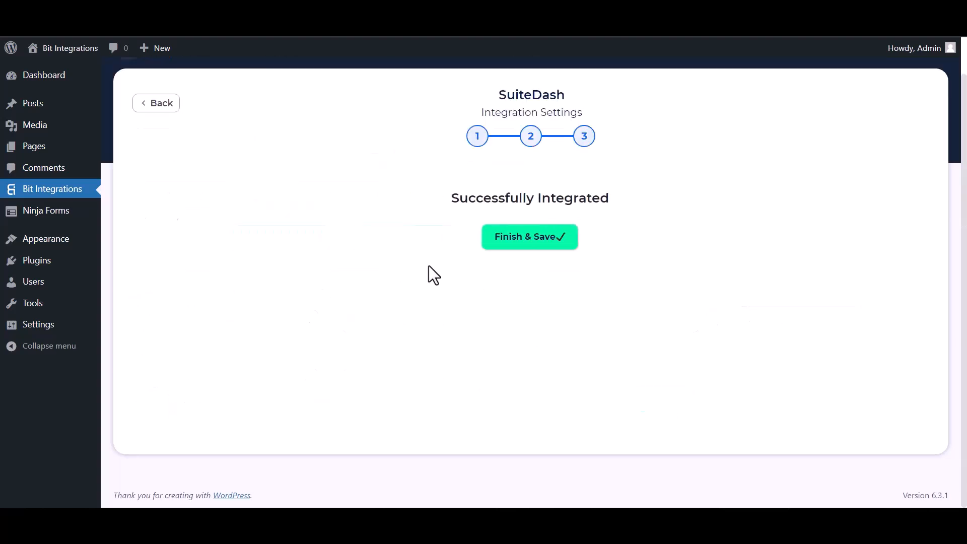
left_click(510, 237)
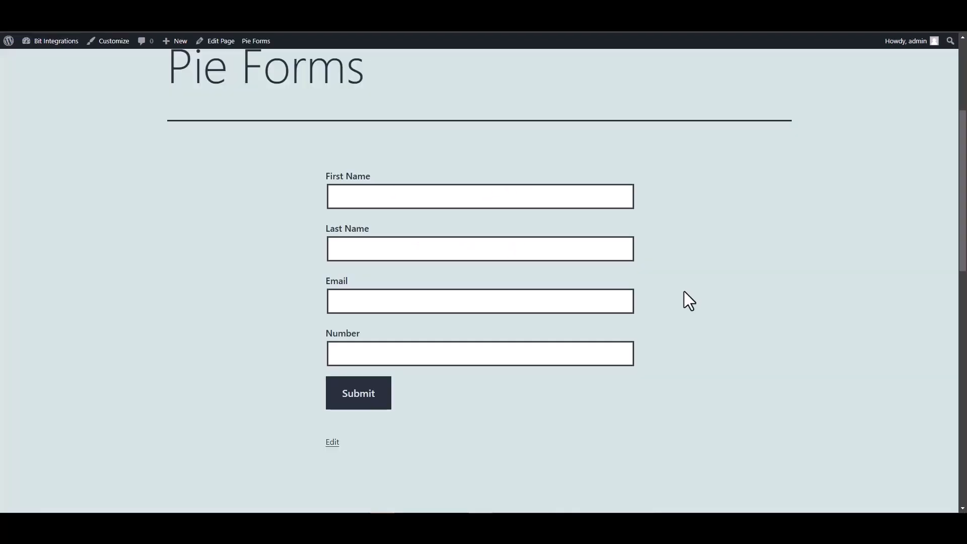
Step: Fill in the Pie Forms page with first name "Bit", last name "Integrations", the contact's email and phone number, and submit it
left_click(527, 201)
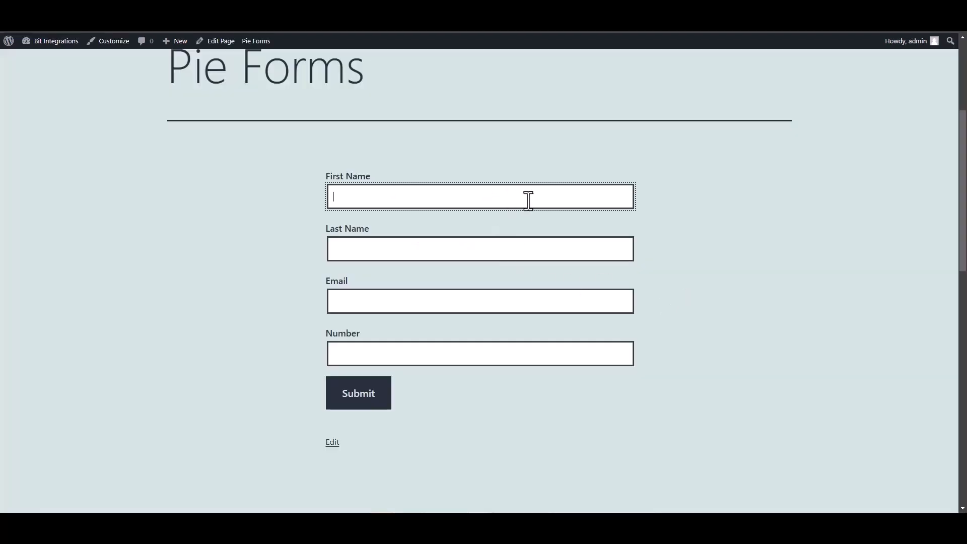
type("Bit")
left_click(564, 251)
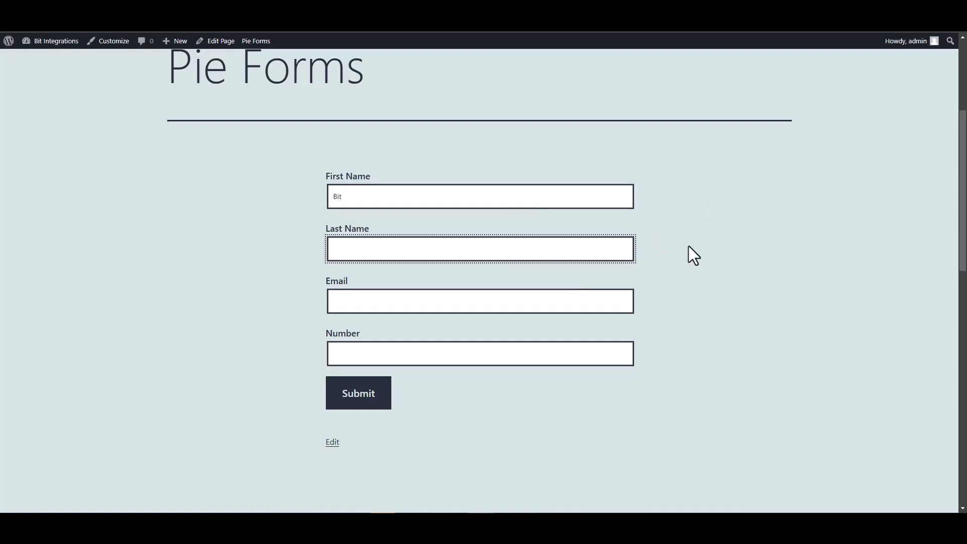
type("Integrations")
left_click(585, 303)
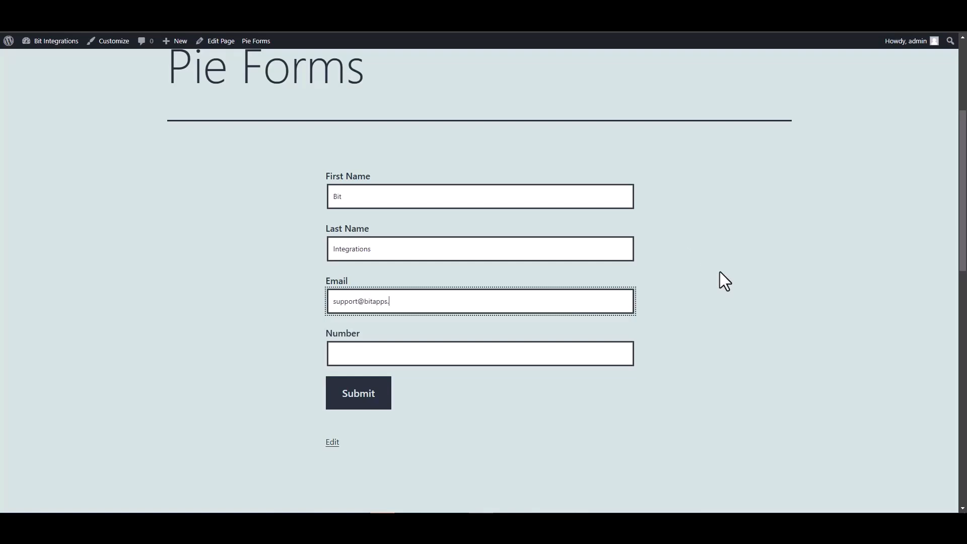
left_click(554, 353)
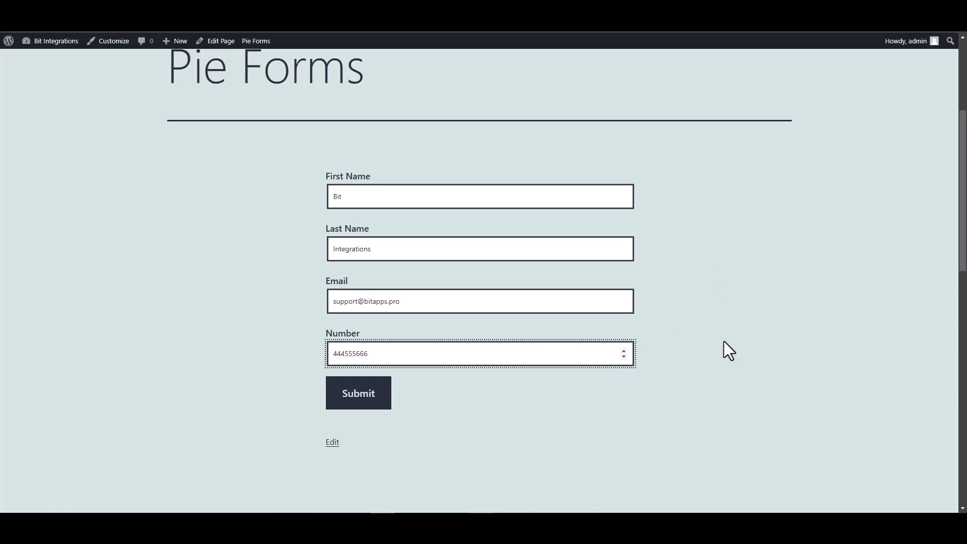
left_click(381, 403)
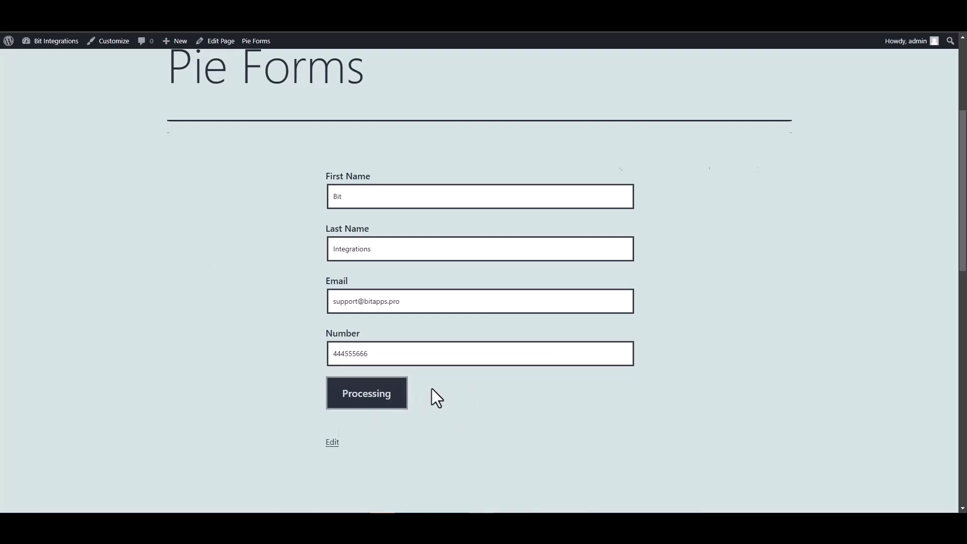
Step: Switch to SuiteDash's CRM contacts and open the Bit Integrations contact to check its role, primary email and primary phone
scroll(540, 378, "down", 5)
scroll(594, 367, "up", 1)
scroll(593, 375, "up", 2)
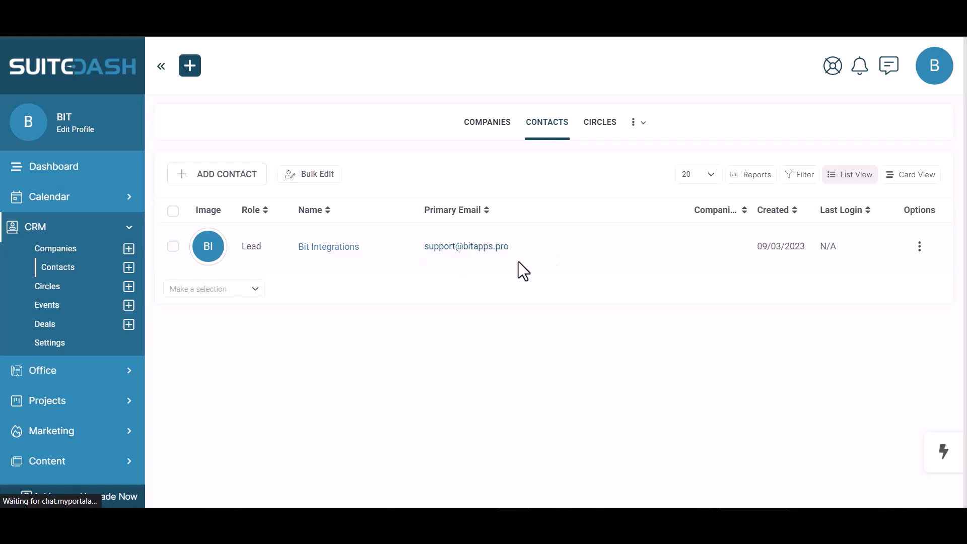
left_click(497, 252)
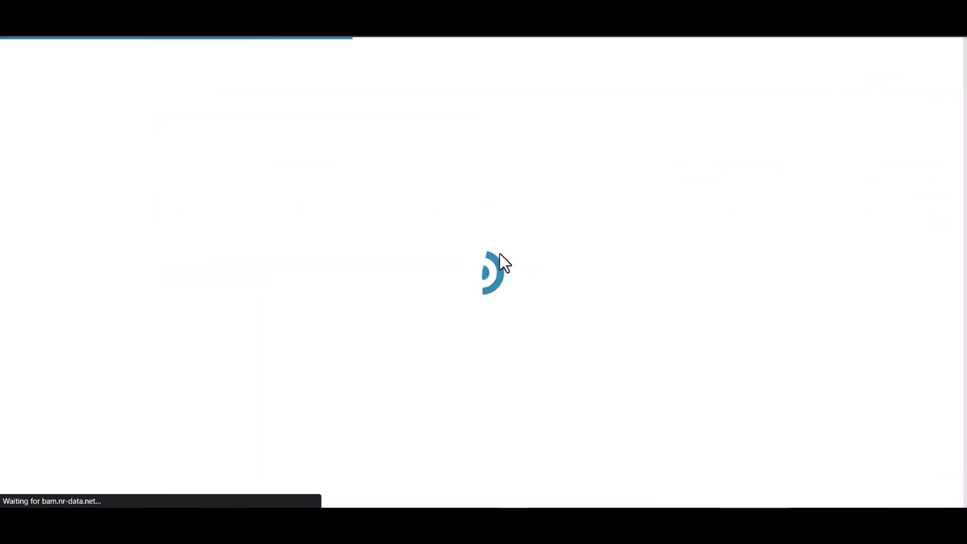
scroll(214, 337, "up", 3)
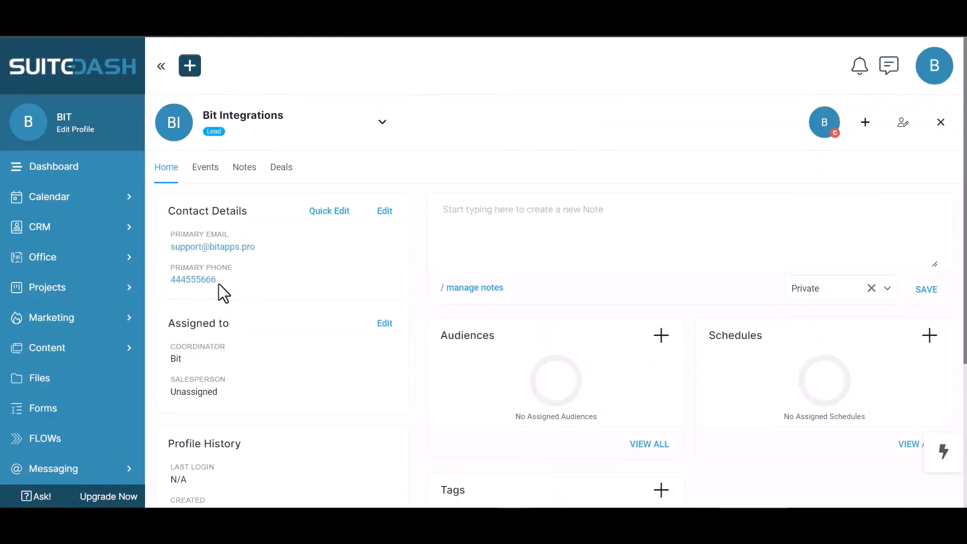